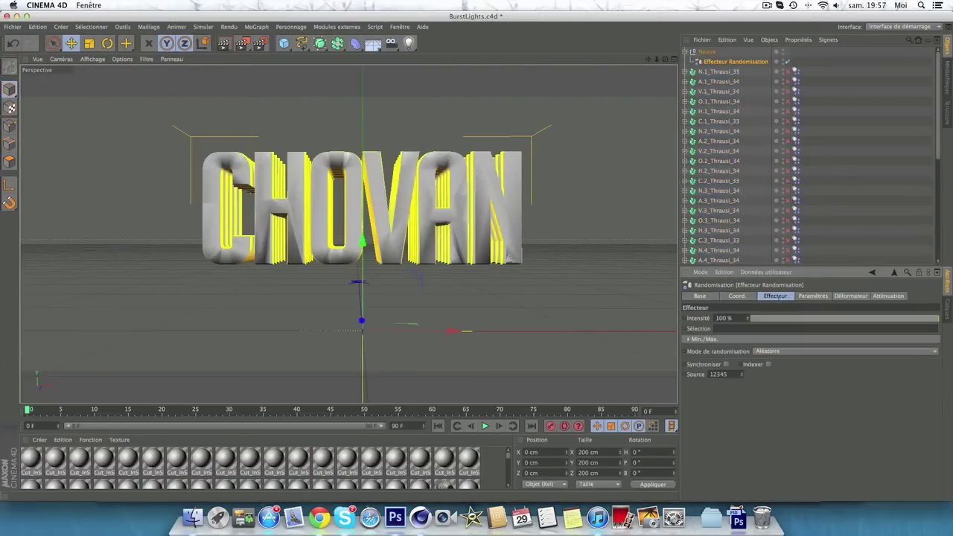
text(10)
Set the CHOVAN effector's Vitesse from 100 cm to 10 cm.
key(Tab)
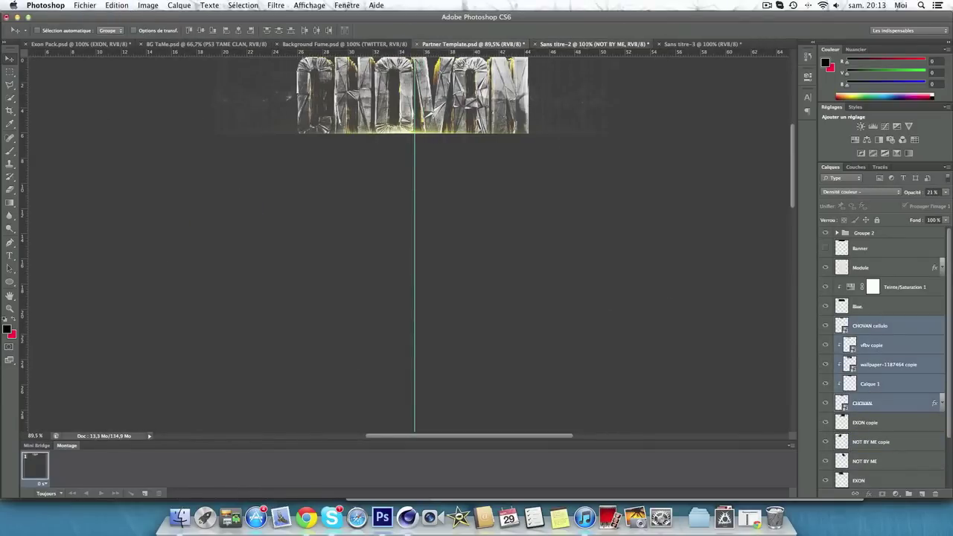
click(589, 44)
Bring the glass4 shard layer from Sans titre-2 into the Partner Template banner, stacked as copies.
click(473, 43)
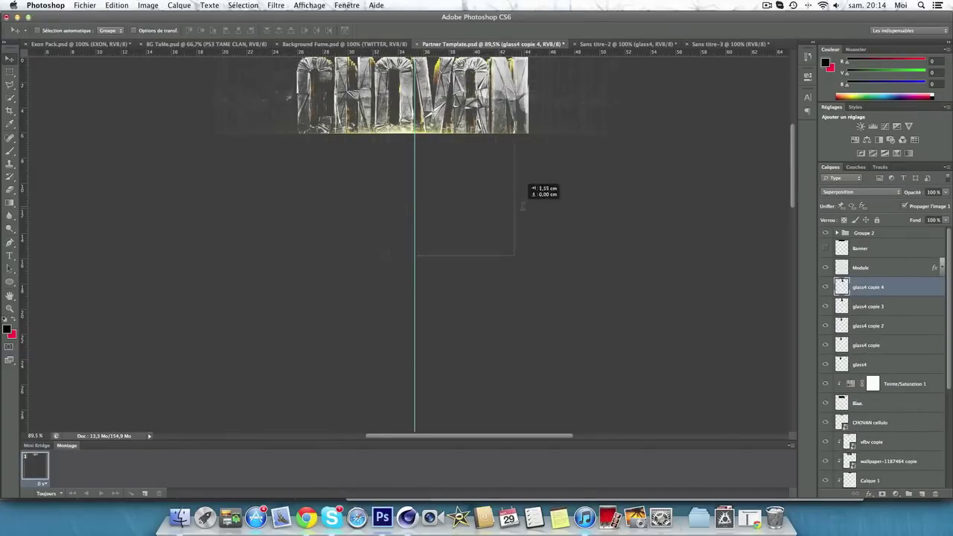
click(611, 44)
click(492, 44)
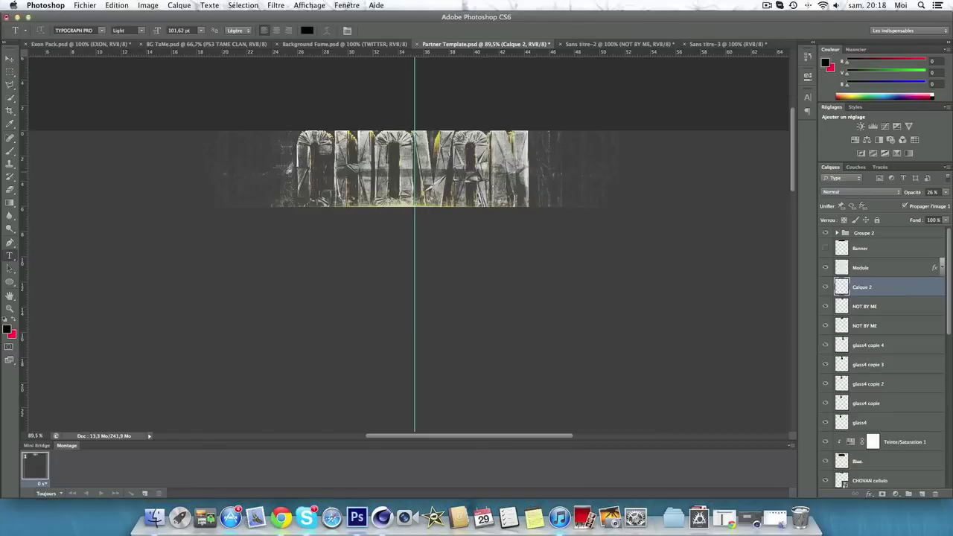
click(373, 160)
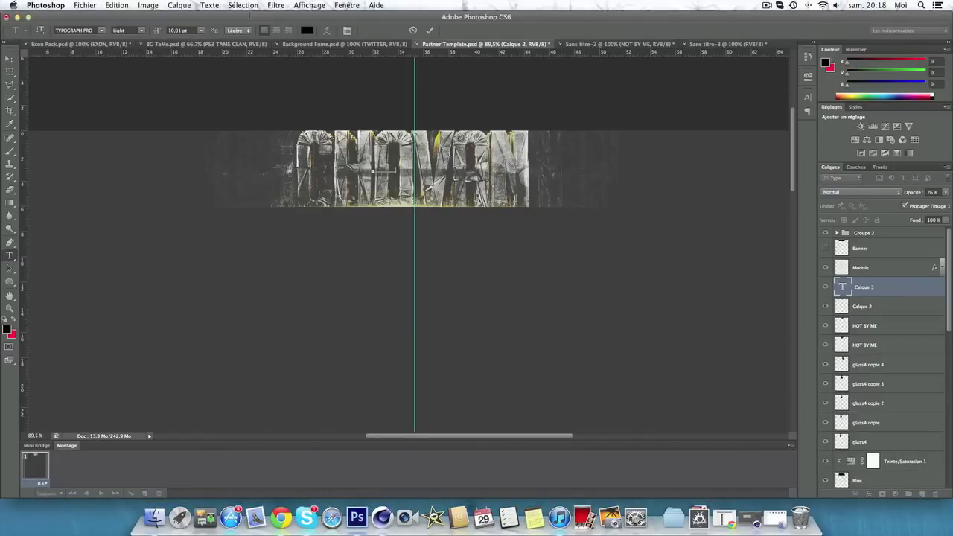
Add the CHONAN1996 label under CHOVAN with Ombre portée and Incrustation en dégradé styles.
key(ctrl+Return)
double_click(894, 287)
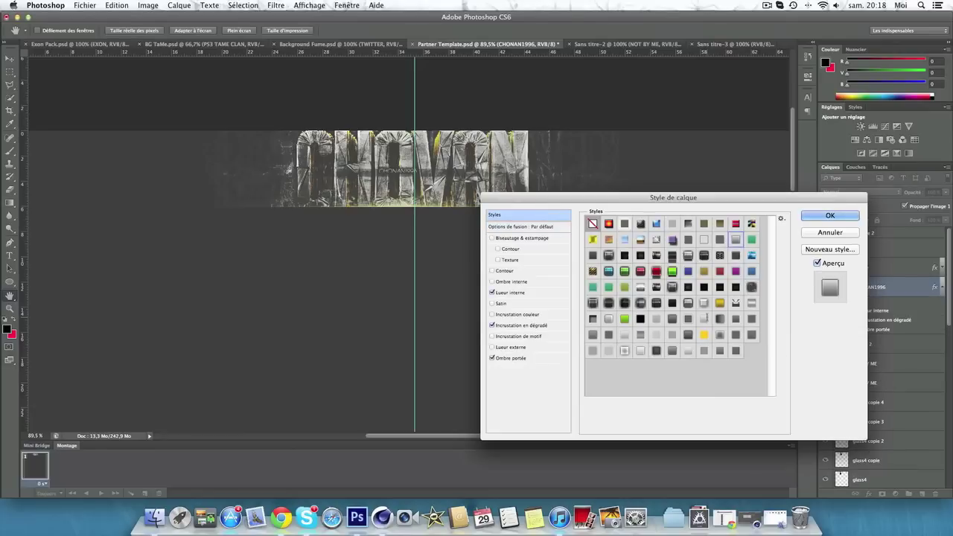
click(511, 358)
key(Return)
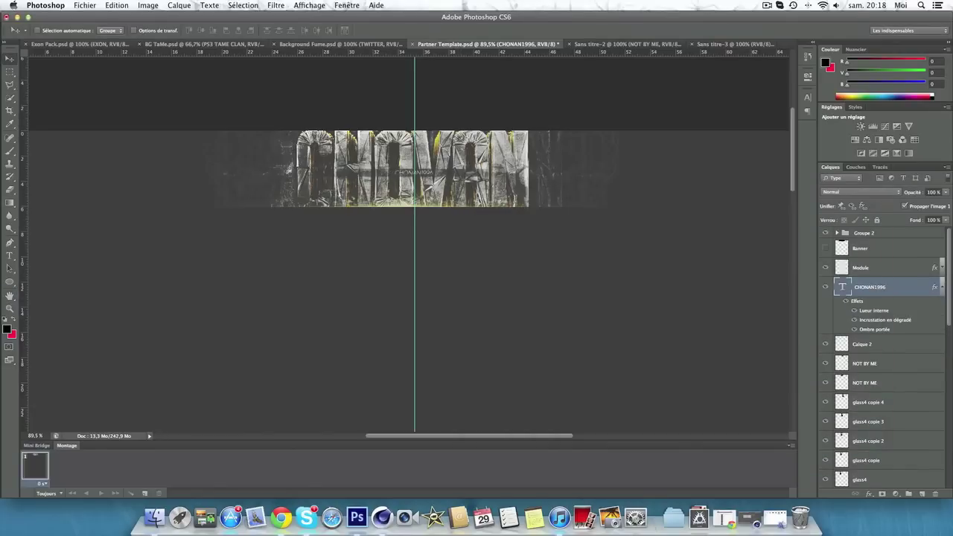
click(942, 287)
Add DESIGNER left of CHOVAN, then Alt-drag copies for 2nd CHANNEL on the right.
key(t)
click(234, 172)
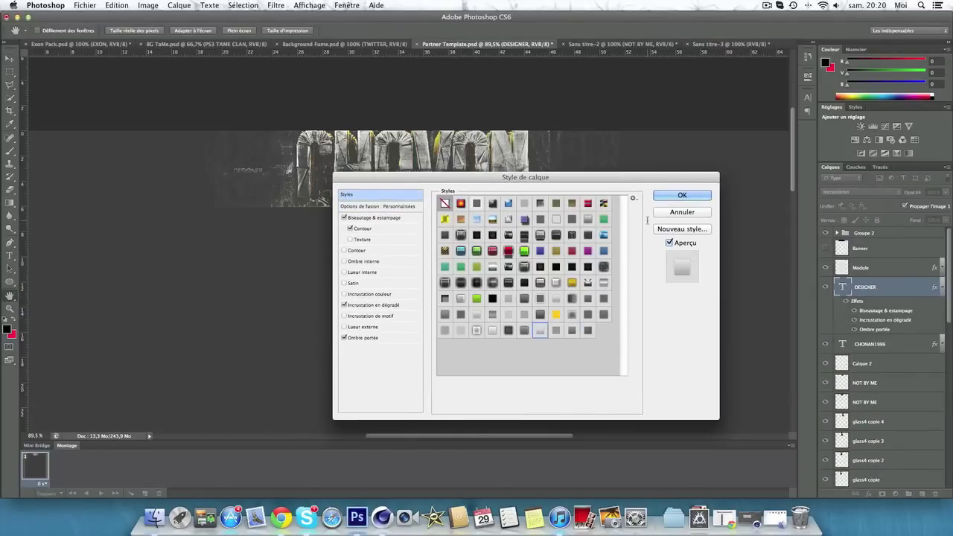
key(v)
alt+drag(246, 262, 628, 262)
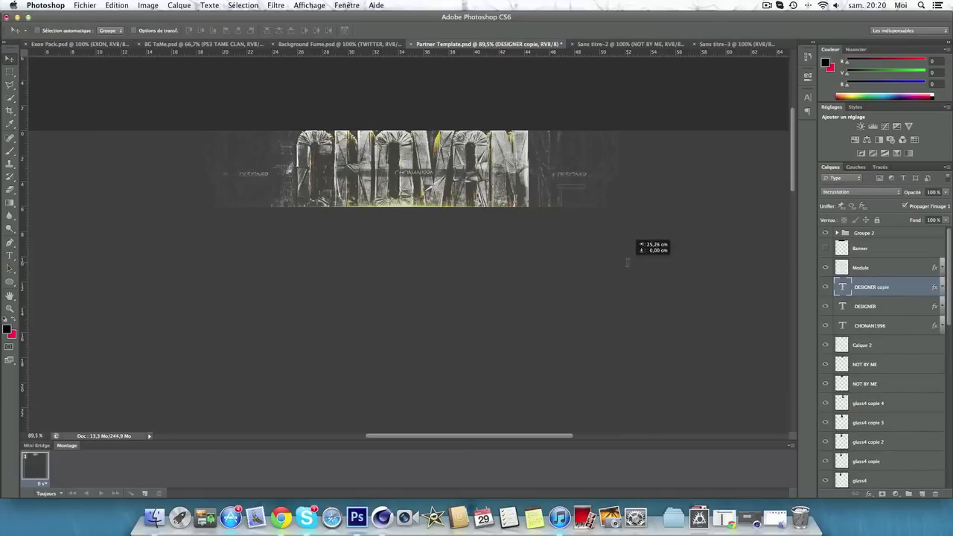
key(ctrl+Return)
key(v)
click(553, 171)
text(2nd CHANNEL)
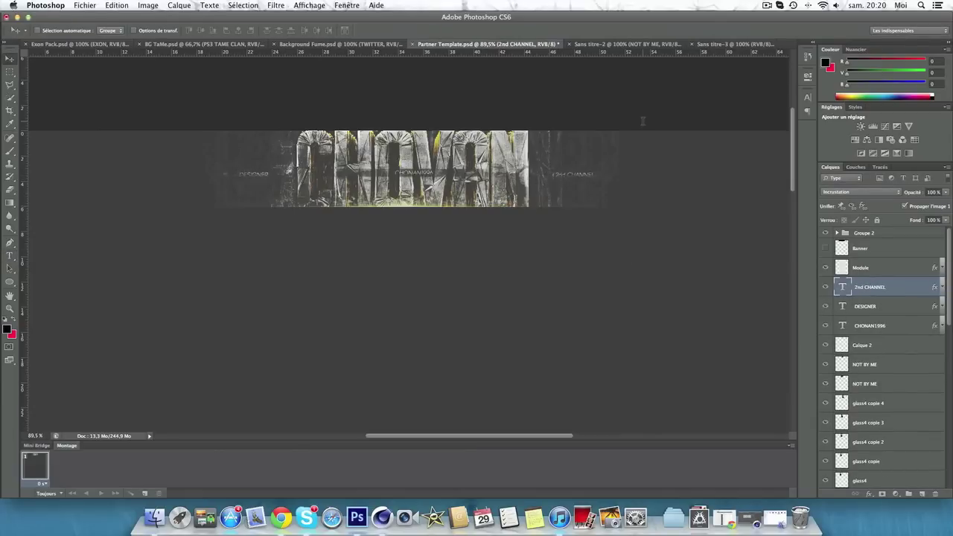
alt+drag(128, 229, 149, 222)
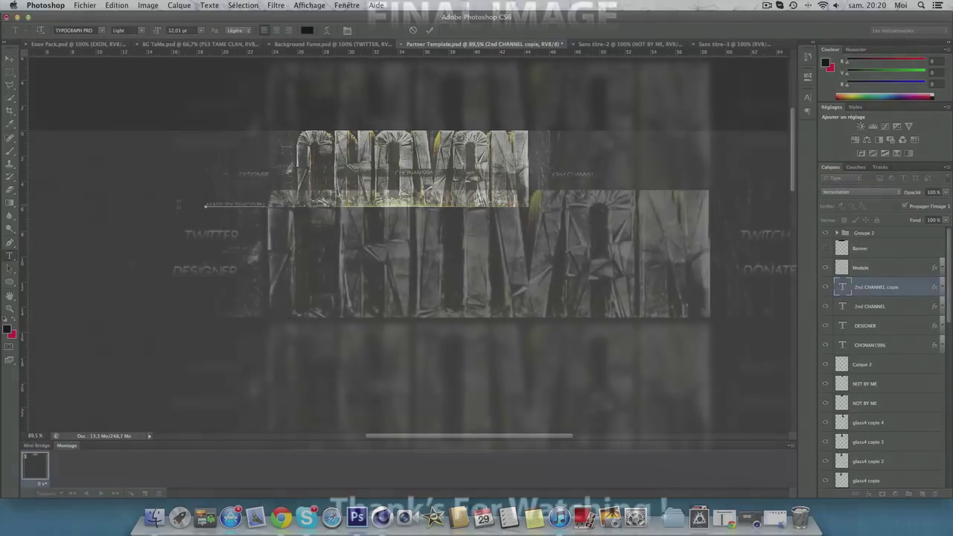